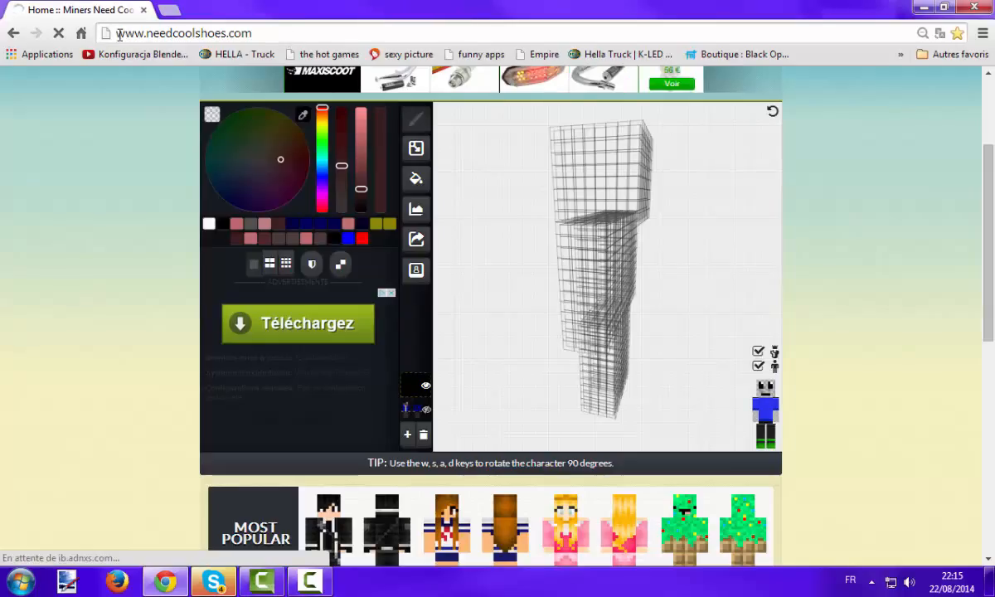
drag(117, 33, 257, 34)
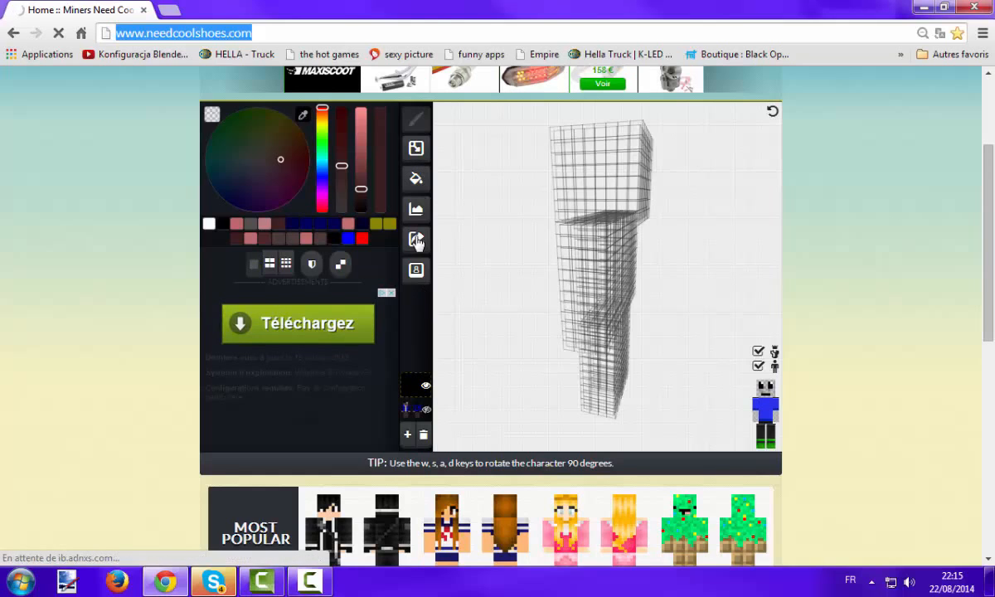
click(520, 260)
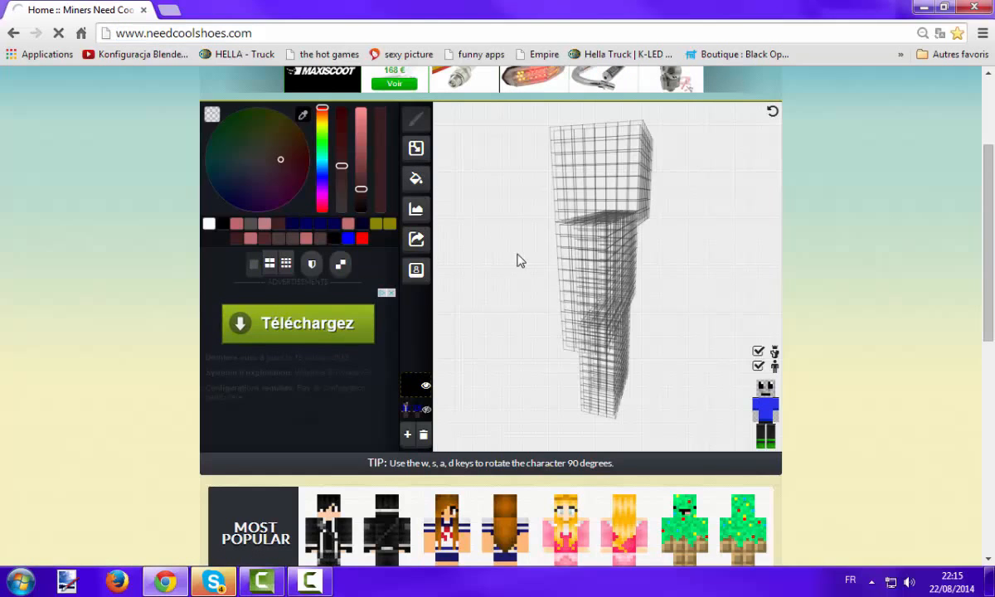
drag(519, 260, 451, 256)
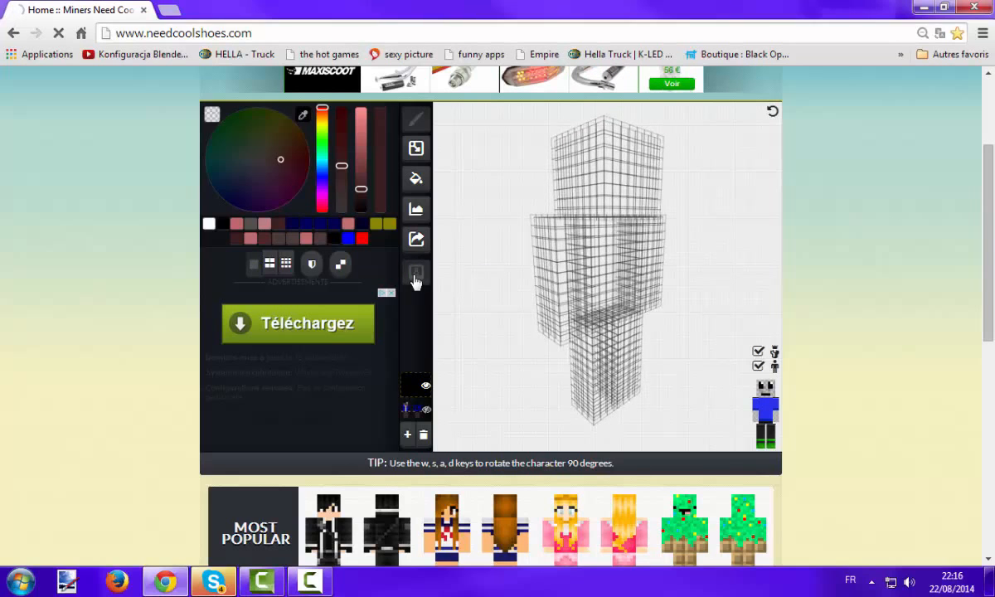
- Import the black skin with rainbow stripes from the skin gallery and view the character from the front
click(416, 277)
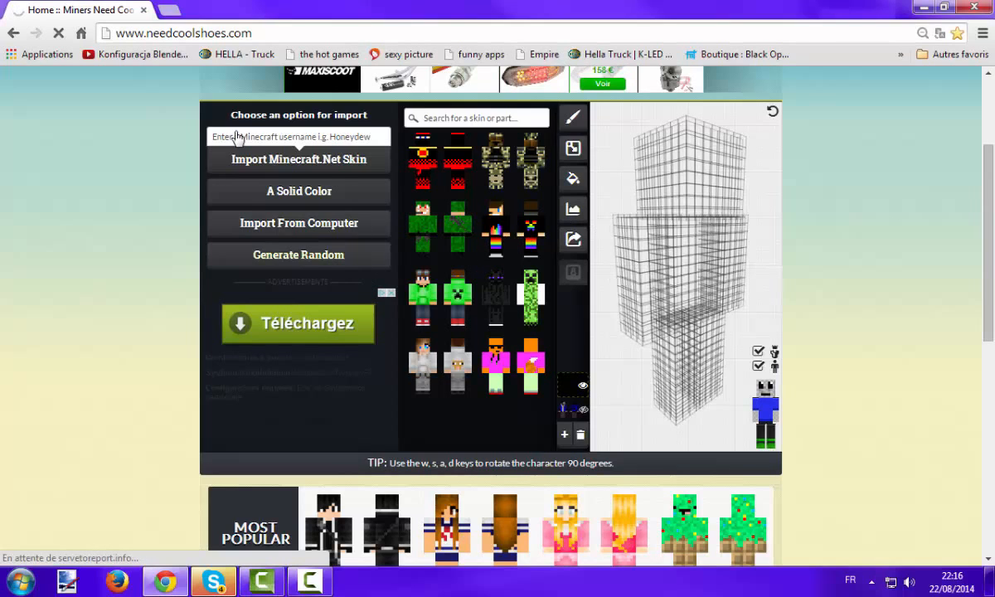
click(496, 232)
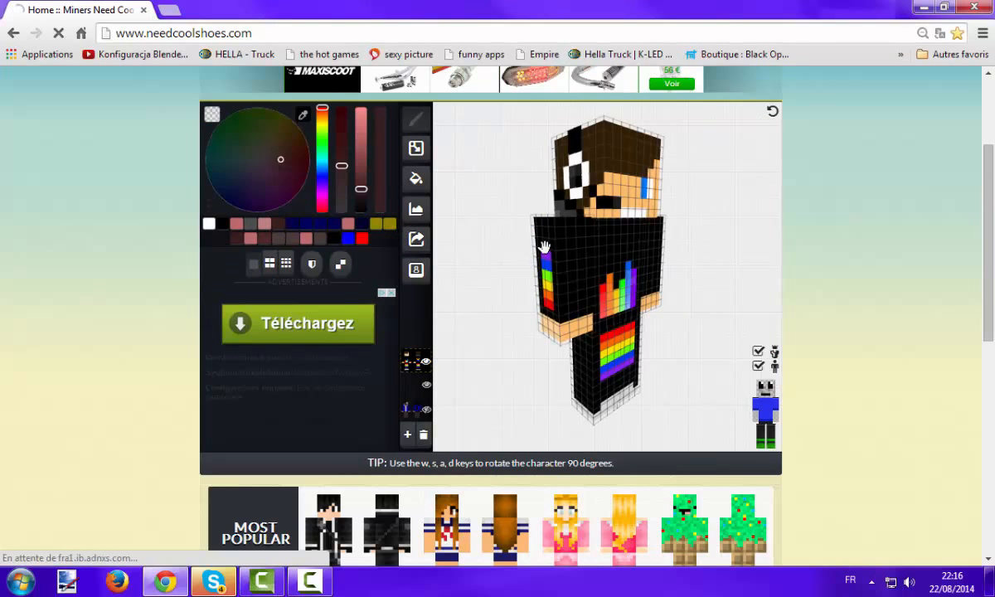
drag(485, 255, 447, 274)
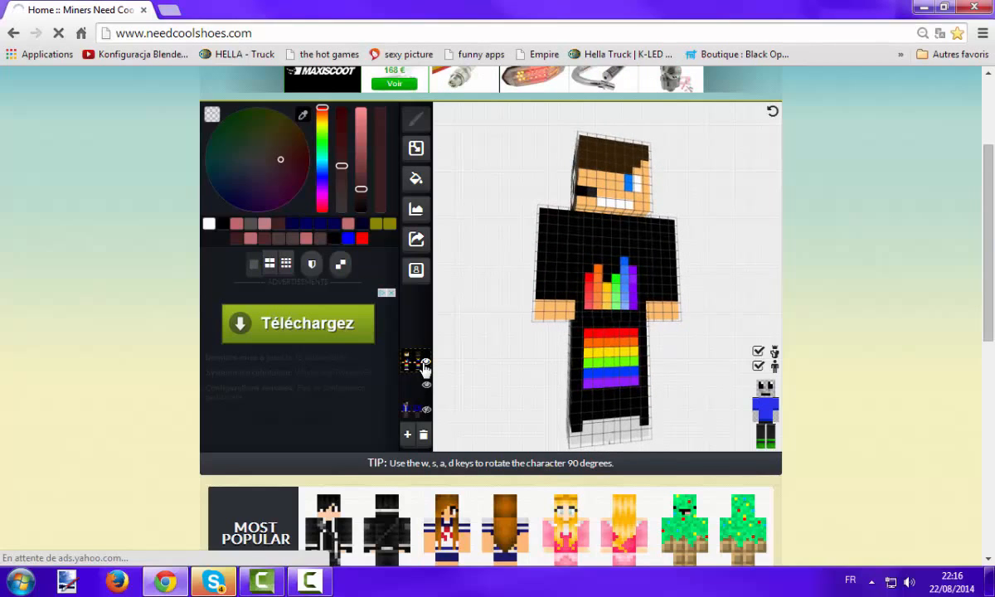
- Hide the rainbow skin's layer, show the blue-jacket skin's layer to inspect it from several sides, and hide it again
click(424, 363)
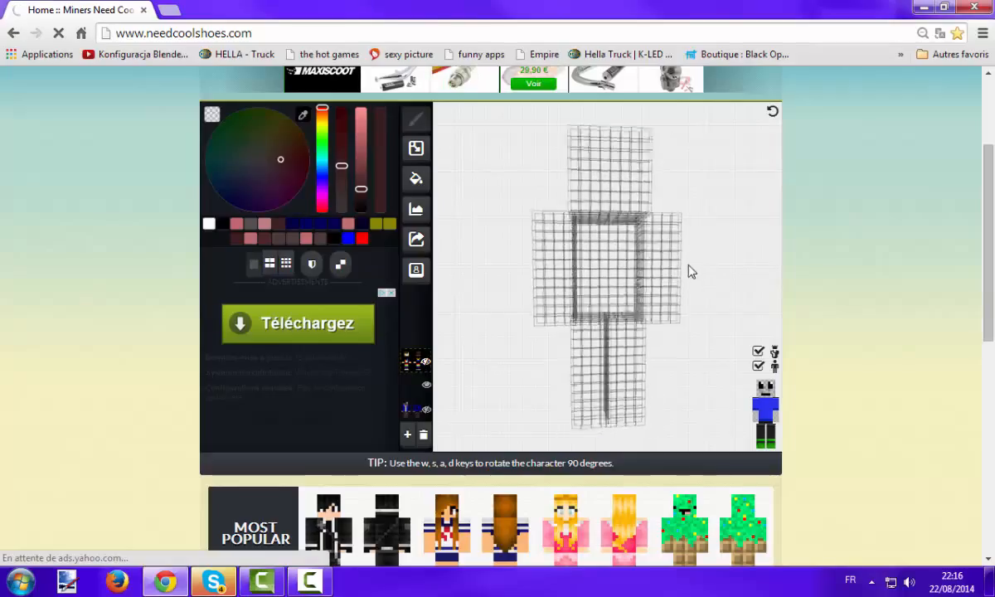
drag(692, 272, 460, 404)
click(424, 410)
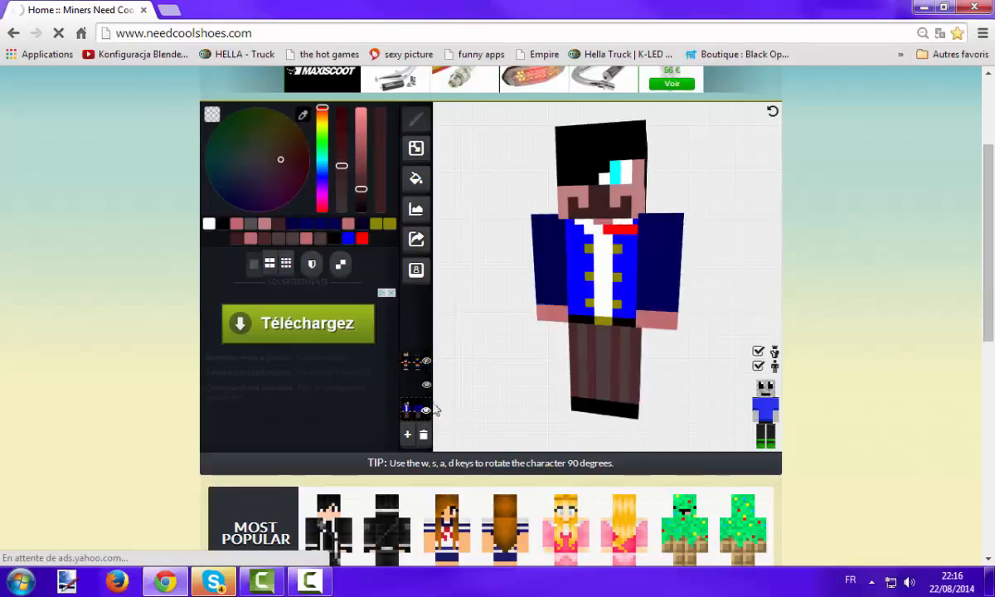
drag(508, 369, 665, 375)
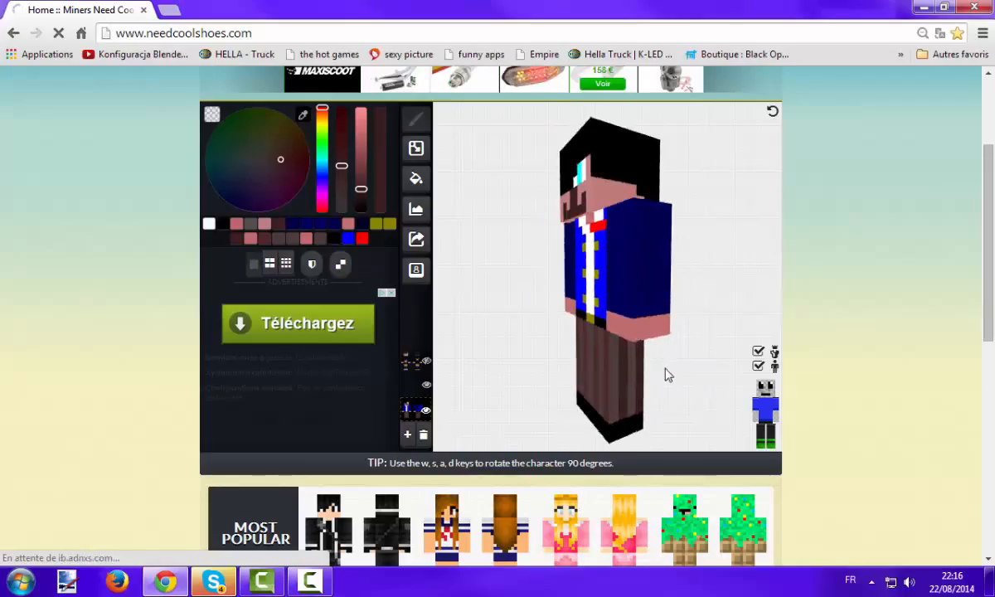
click(425, 409)
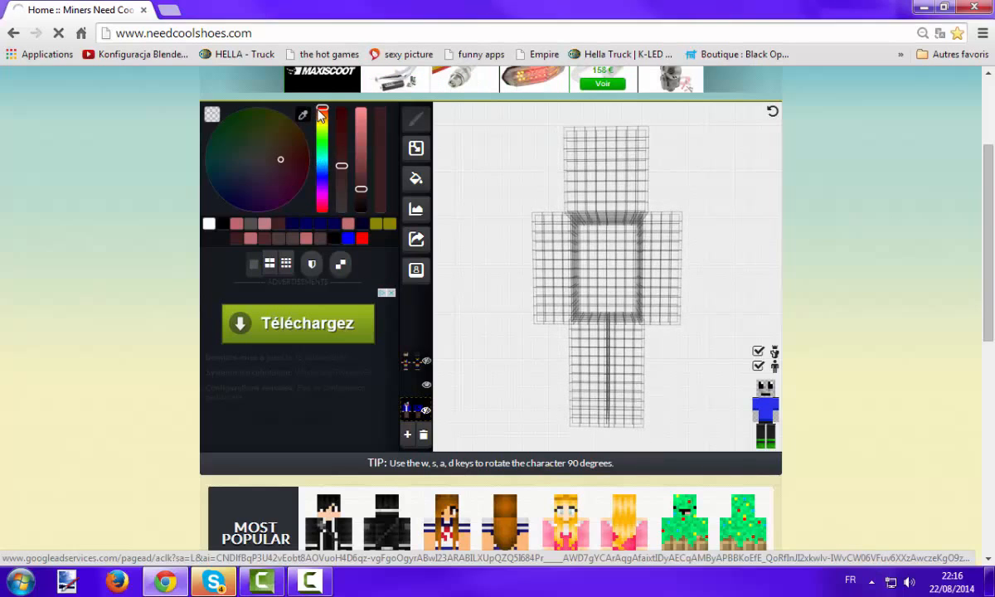
- Choose a bright, fully saturated green and paint over the front of the head on the hidden blue-jacket layer
drag(323, 122, 326, 148)
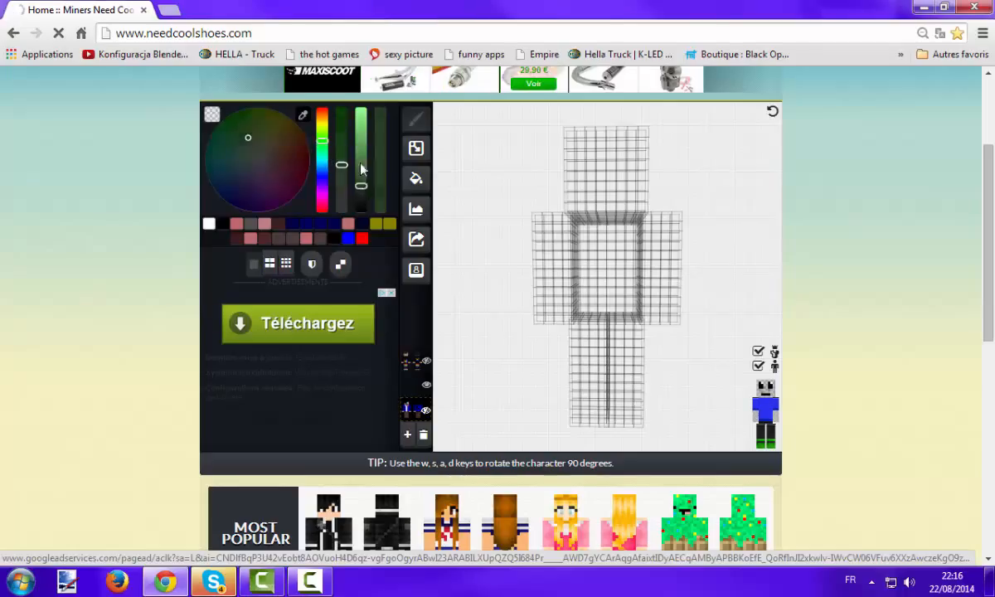
mouse_move(360, 189)
mouse_down()
mouse_move(365, 116)
mouse_move(341, 110)
mouse_up()
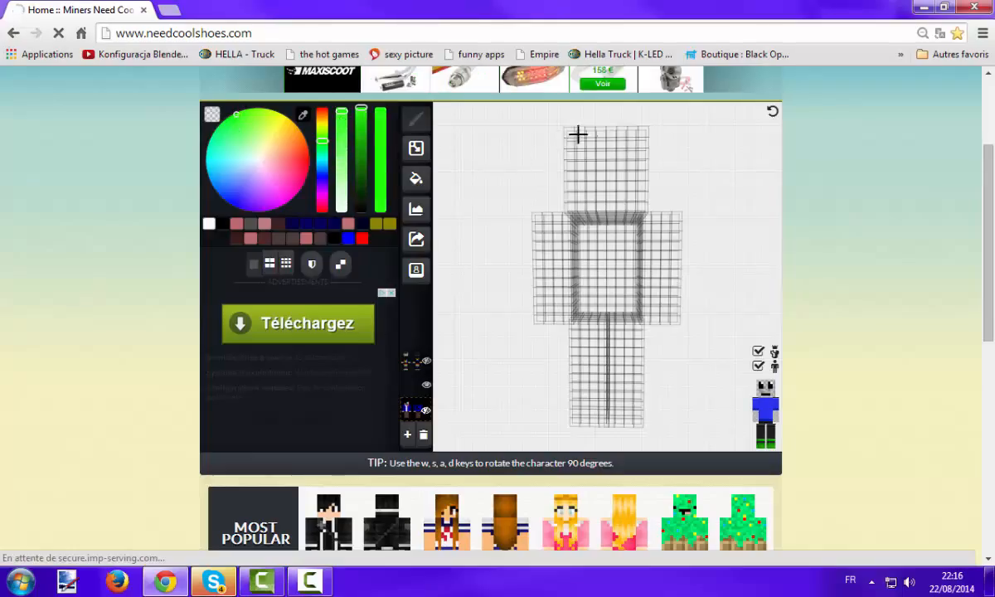
mouse_move(579, 135)
mouse_down()
mouse_move(613, 168)
mouse_move(590, 162)
mouse_move(609, 155)
mouse_up()
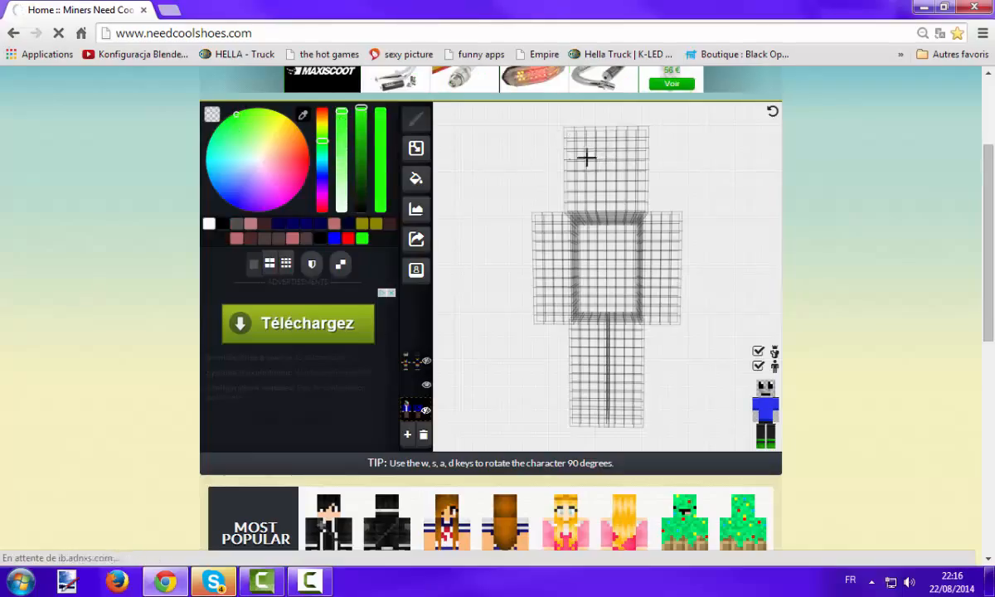
click(323, 143)
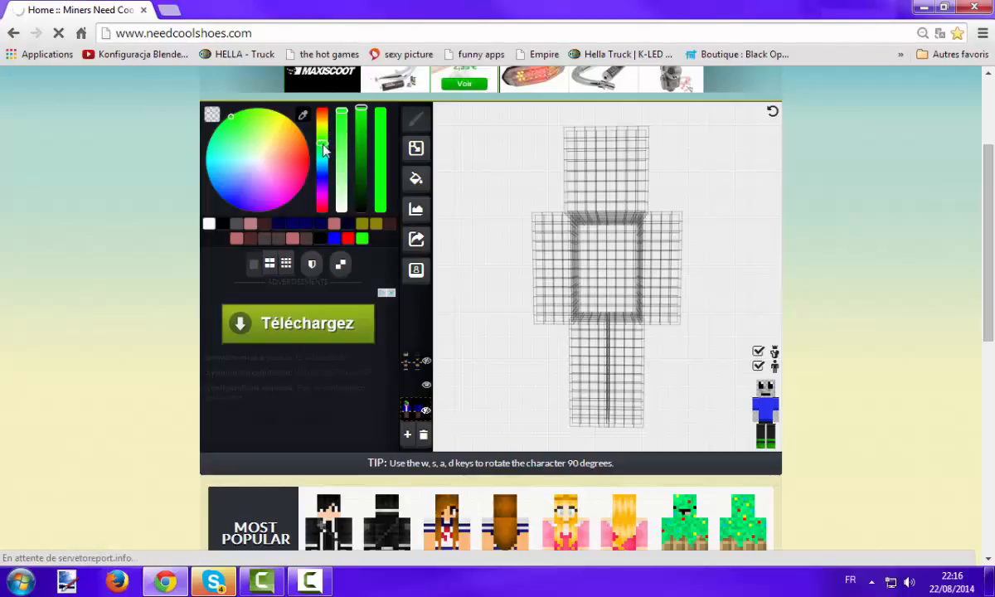
click(588, 192)
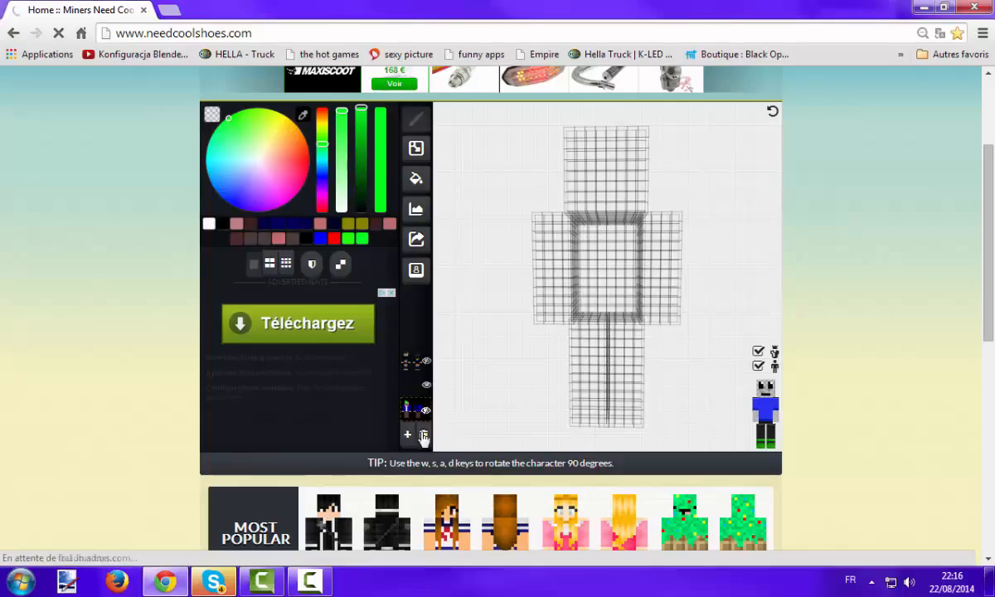
- Remove the rainbow skin's layer and paint a green patch on the torso's front on the empty layer
click(420, 382)
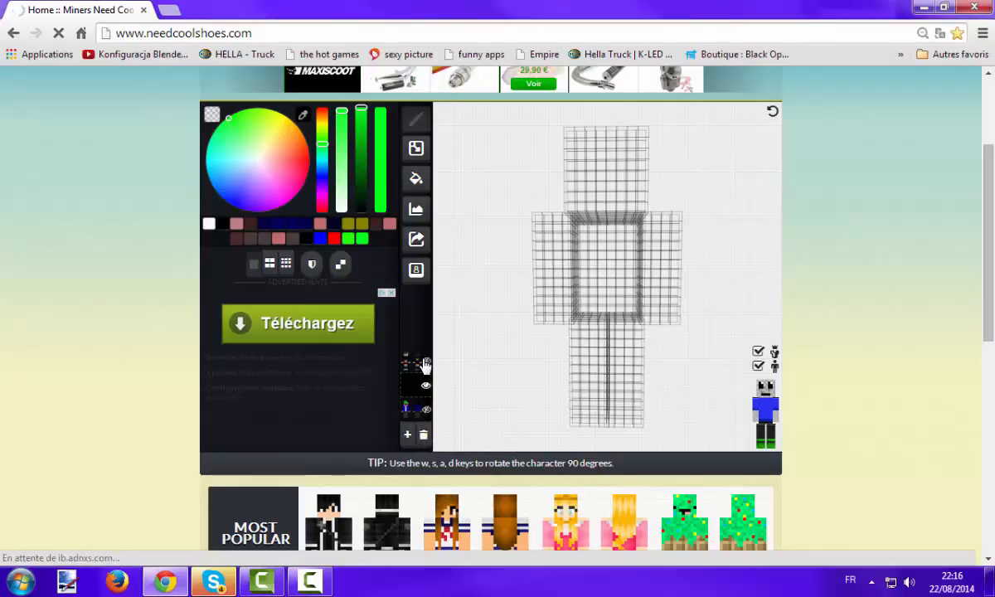
drag(425, 364, 407, 385)
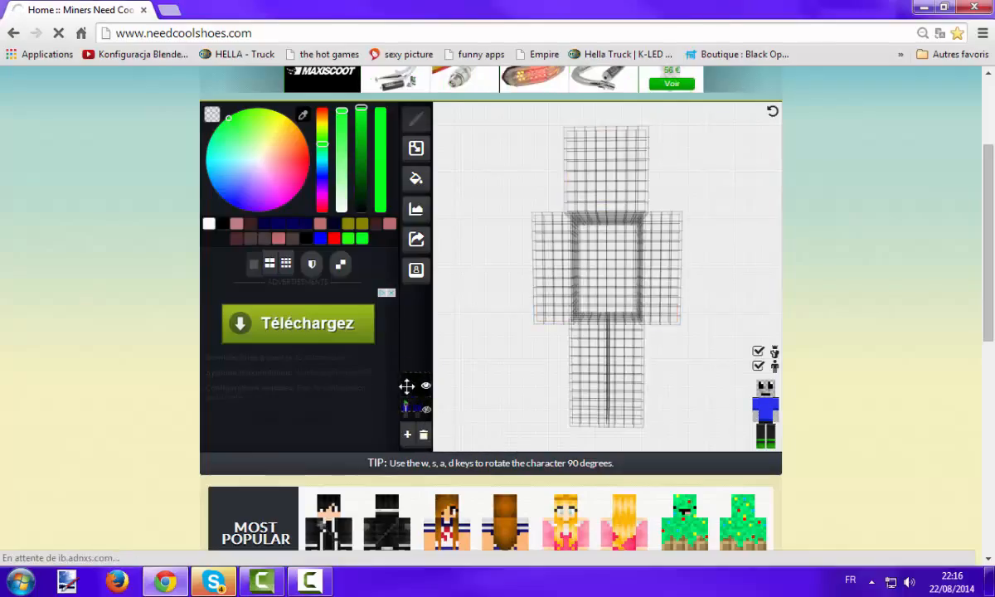
mouse_move(617, 256)
mouse_down()
mouse_move(585, 253)
mouse_move(622, 253)
mouse_move(591, 287)
mouse_move(612, 307)
mouse_move(621, 233)
mouse_up()
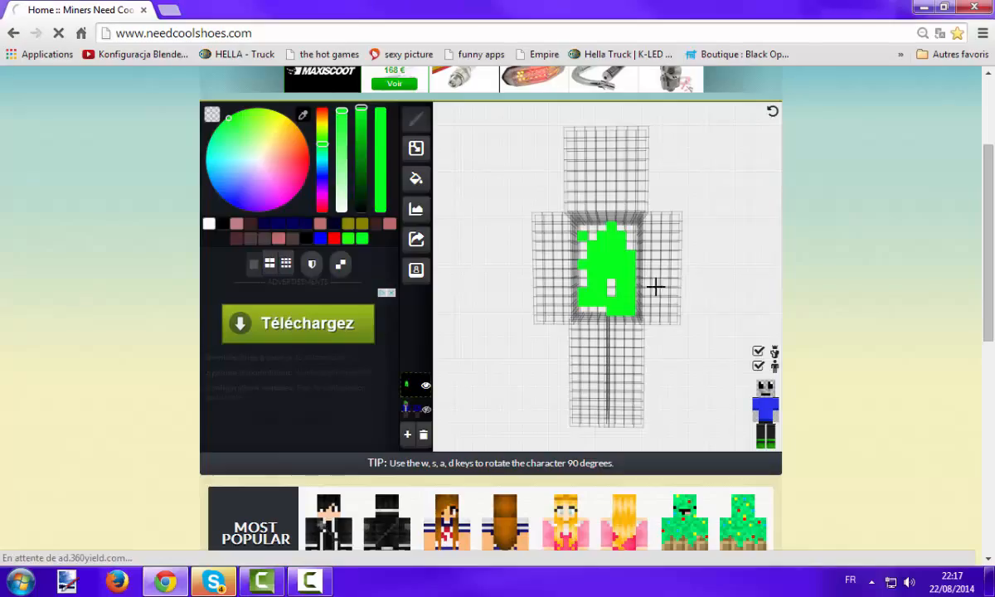
- Hide both arms and paint green patches on the exposed side of the torso
click(759, 421)
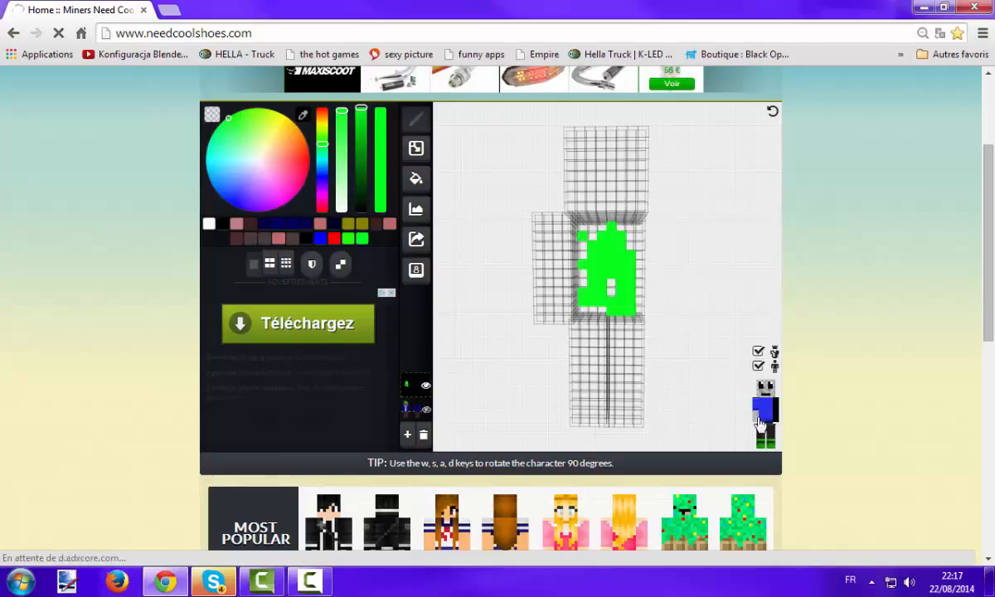
mouse_move(701, 382)
mouse_down()
mouse_move(676, 388)
mouse_move(645, 342)
mouse_up()
drag(597, 251, 614, 285)
drag(655, 316, 617, 292)
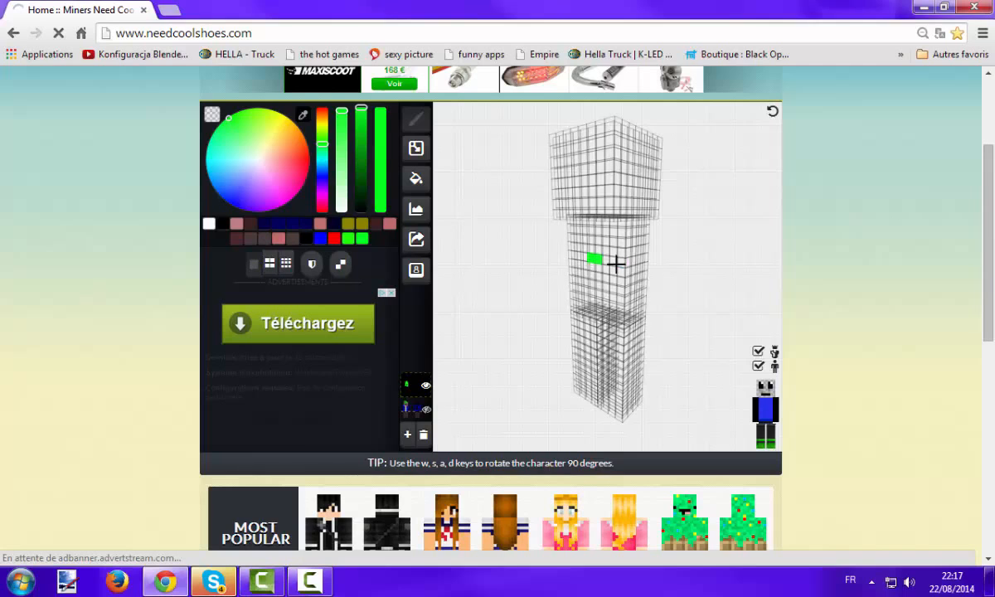
mouse_move(686, 295)
mouse_down()
mouse_move(642, 291)
mouse_move(574, 255)
mouse_up()
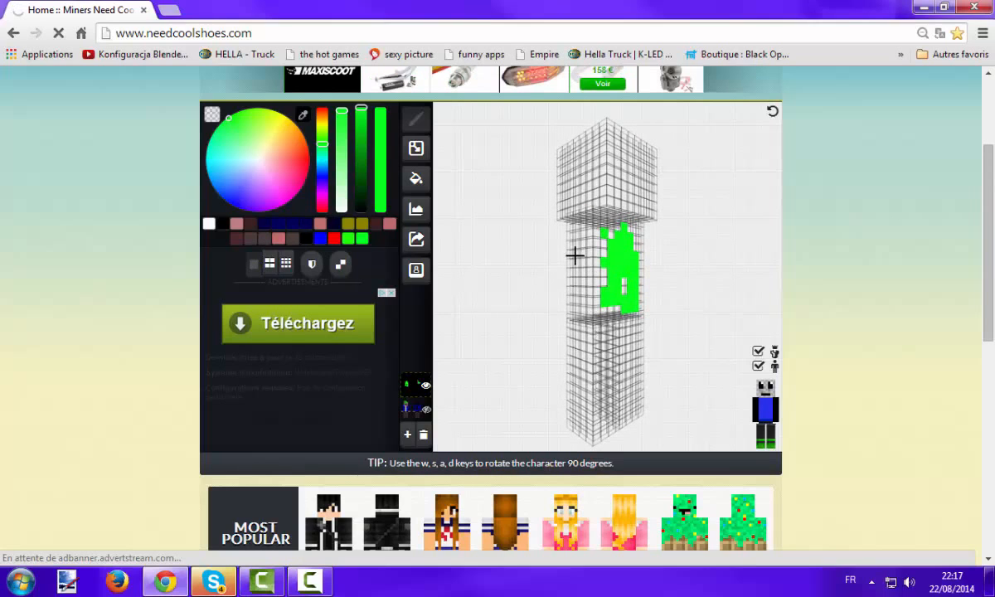
- Hide the head and paint a green patch on the top face of the torso
click(762, 389)
mouse_move(668, 324)
mouse_down()
mouse_move(671, 361)
mouse_move(677, 255)
mouse_move(684, 262)
mouse_up()
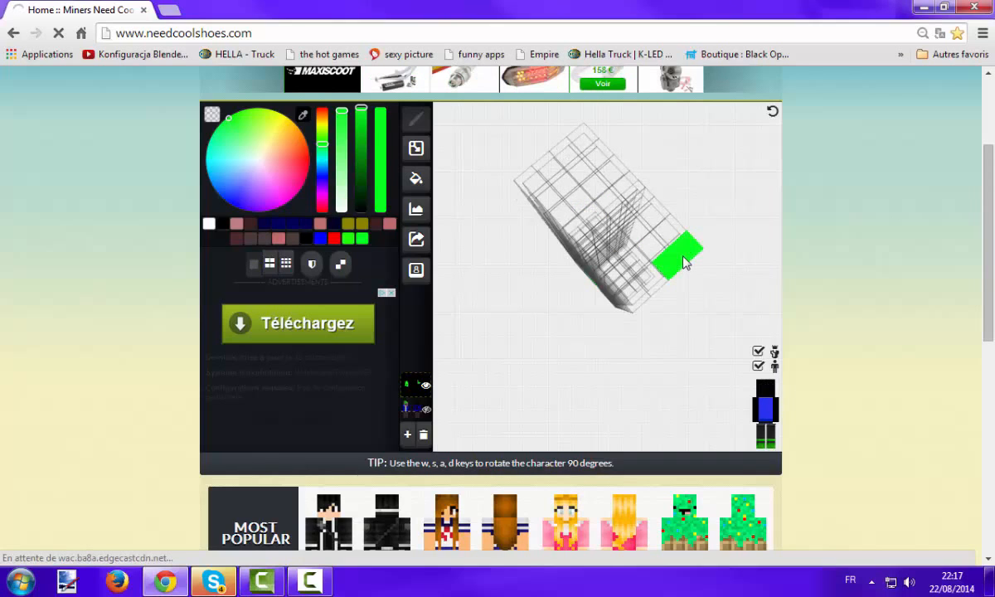
mouse_move(702, 316)
mouse_down()
mouse_move(706, 291)
mouse_move(670, 253)
mouse_move(672, 215)
mouse_up()
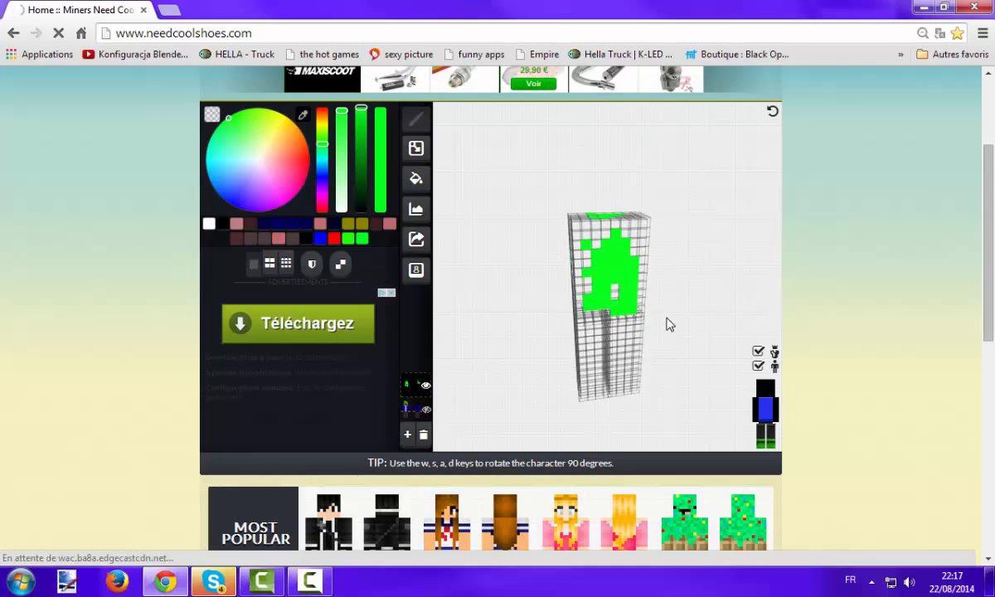
- Hide both legs and paint a green patch on the underside of the torso
click(761, 437)
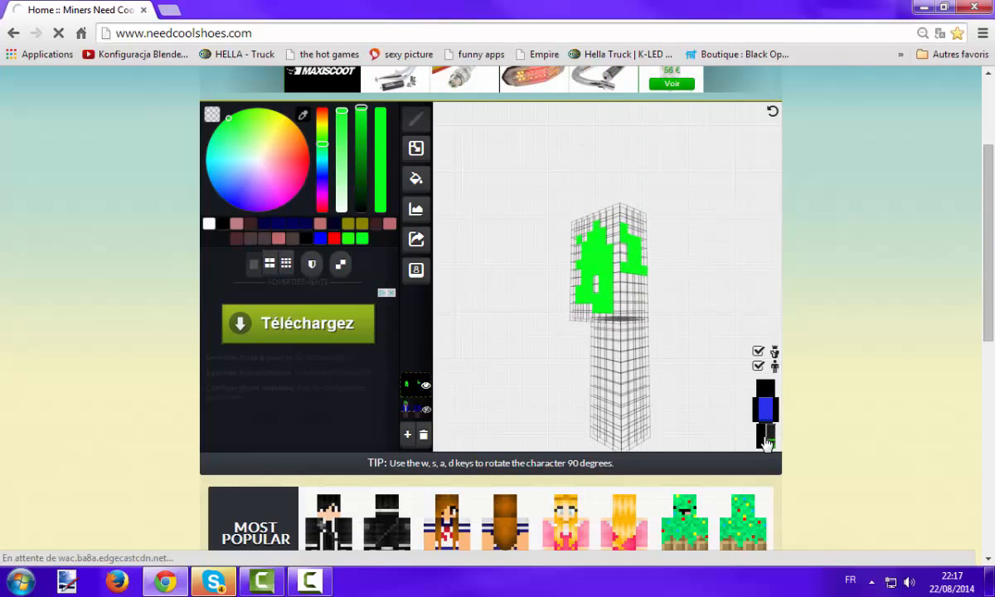
click(761, 438)
click(769, 437)
click(762, 440)
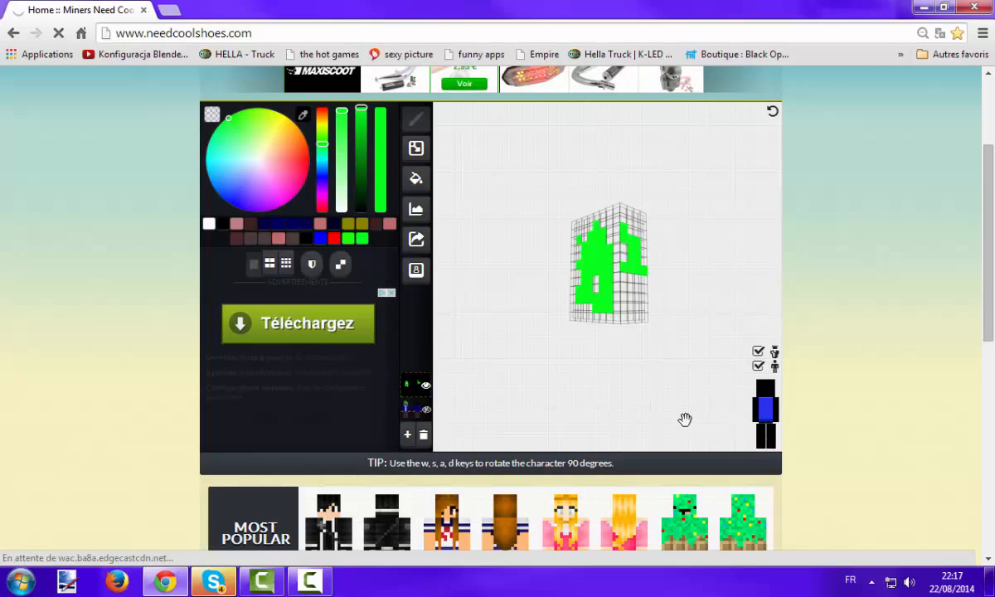
drag(684, 420, 688, 411)
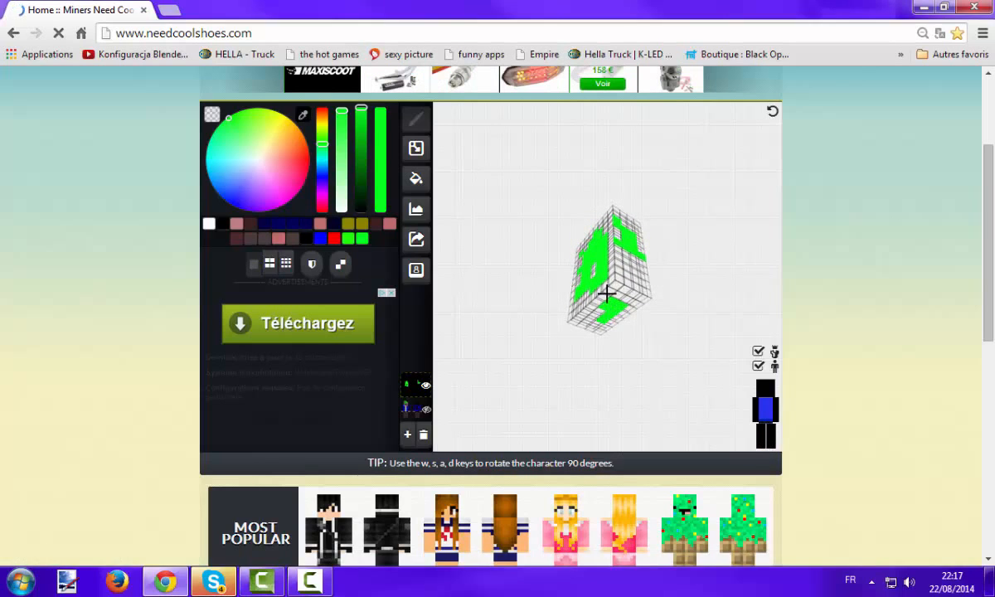
drag(647, 367, 741, 423)
- Show only one leg and paint green patches on its front and inner side
click(762, 443)
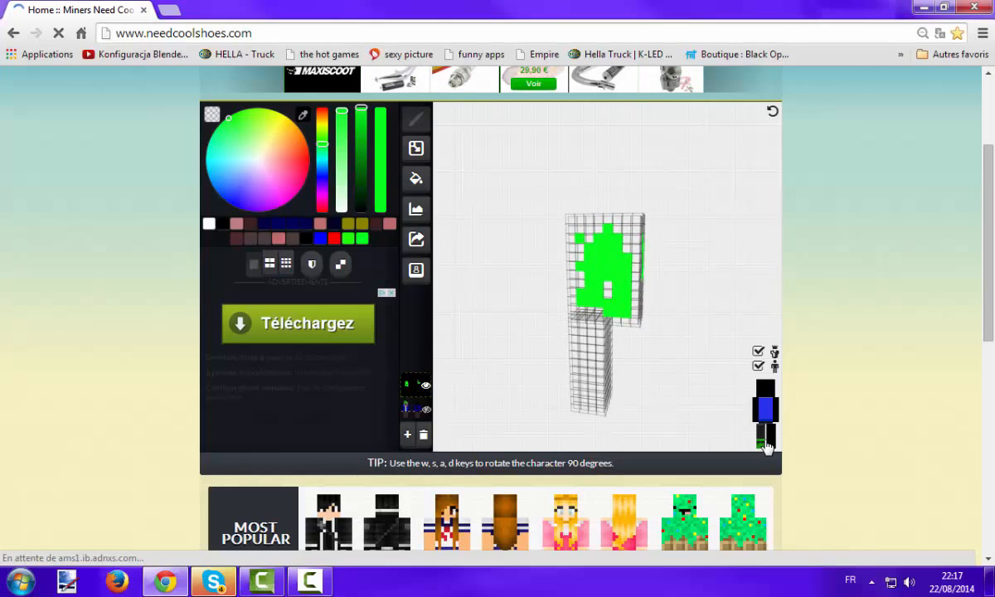
click(588, 365)
mouse_move(659, 389)
mouse_down()
mouse_move(595, 382)
mouse_move(629, 352)
mouse_move(611, 377)
mouse_move(546, 375)
mouse_move(538, 367)
mouse_move(555, 343)
mouse_up()
mouse_move(558, 375)
mouse_down()
mouse_move(650, 371)
mouse_move(652, 387)
mouse_up()
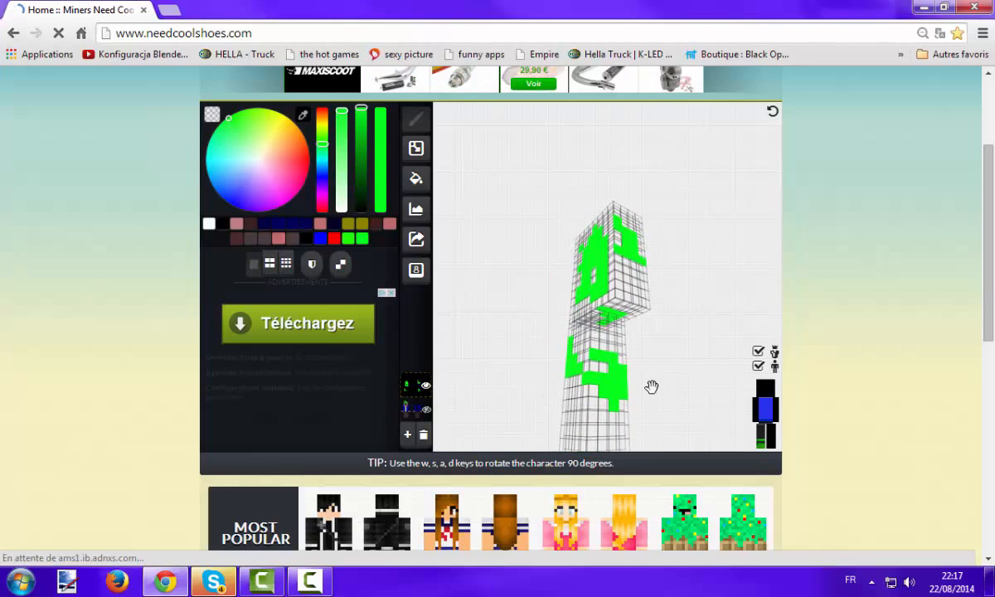
- Check the other leg on its own and make both legs, the arms and the head visible again
click(760, 436)
click(769, 437)
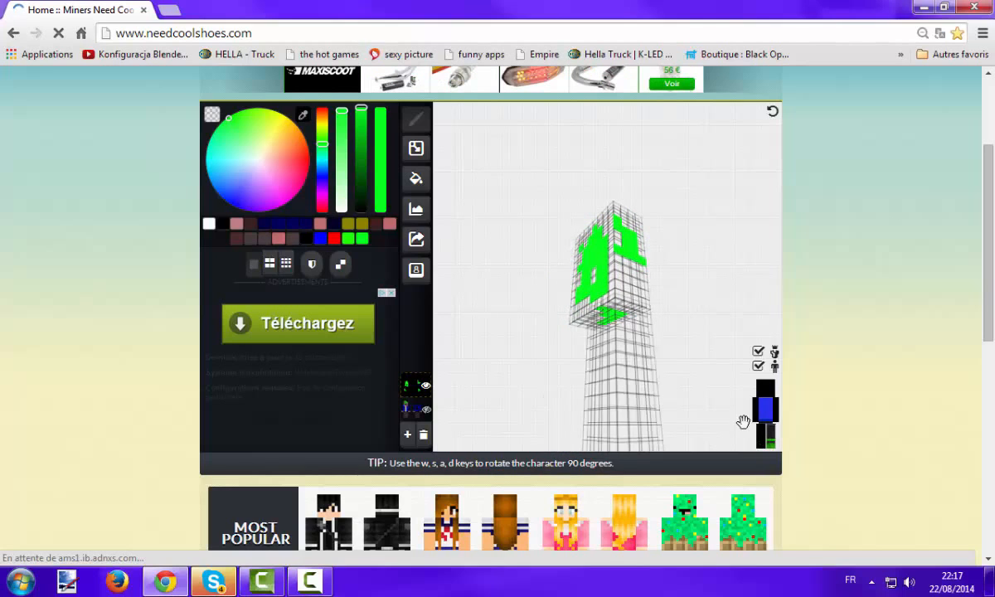
click(760, 435)
click(757, 408)
click(761, 388)
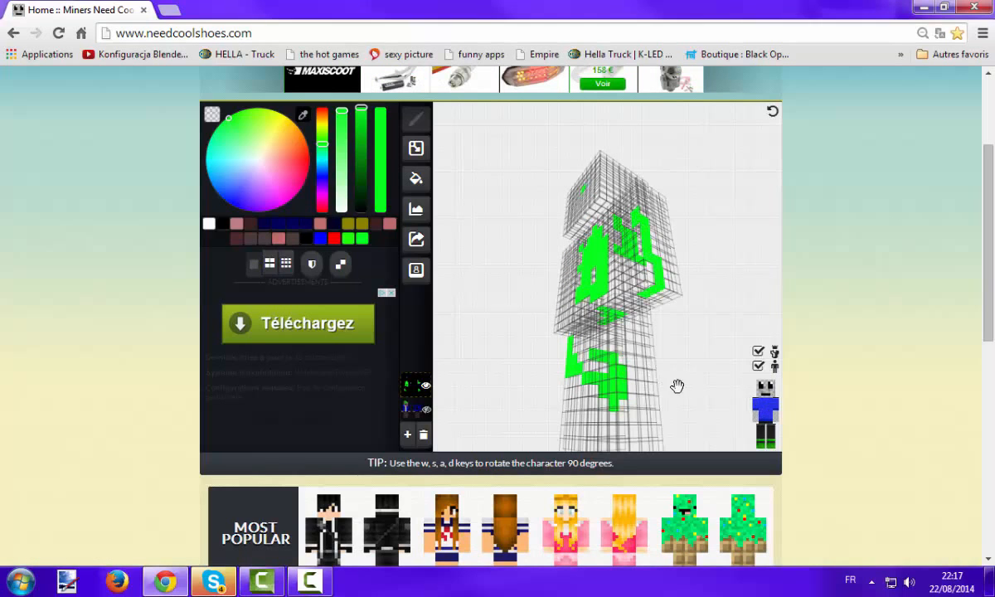
- Delete the layer with the green body patches and show the blue-jacket skin's layer
drag(677, 387, 709, 406)
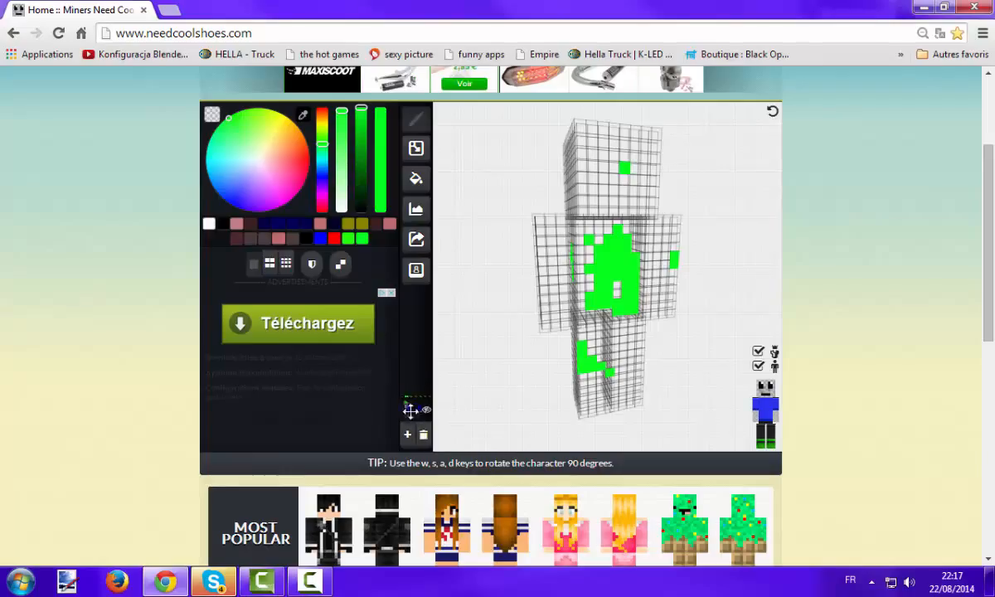
click(423, 435)
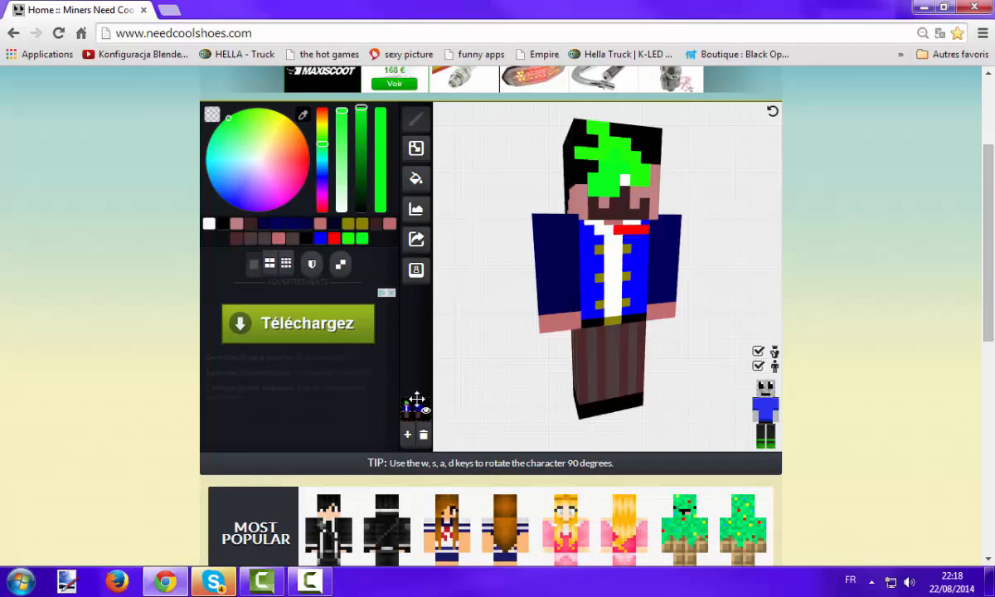
mouse_move(497, 306)
mouse_down()
mouse_move(519, 322)
mouse_move(489, 313)
mouse_move(496, 304)
mouse_up()
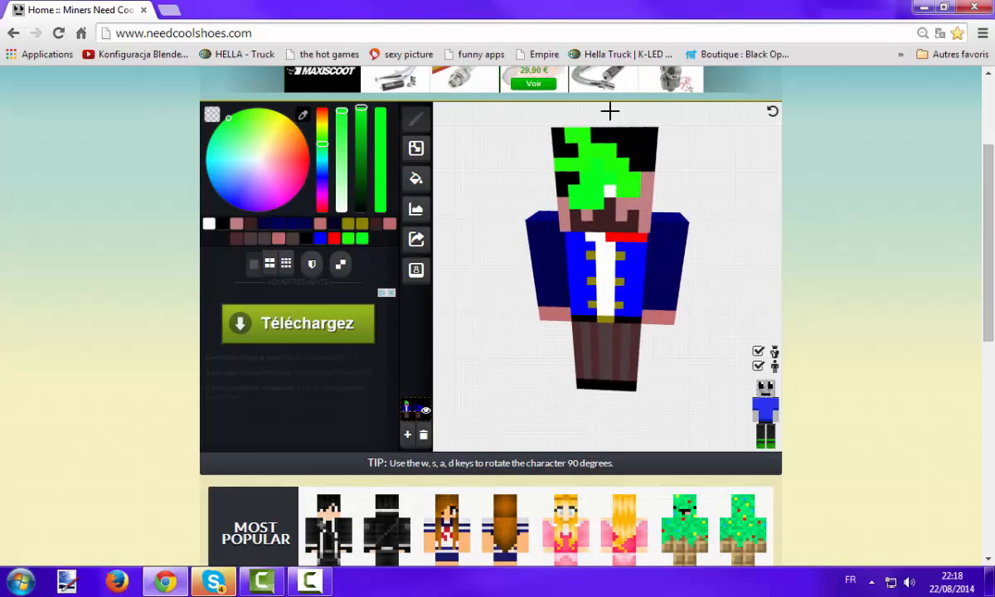
- Export the finished skin with the Change Minecraft.Net Skin option
click(416, 239)
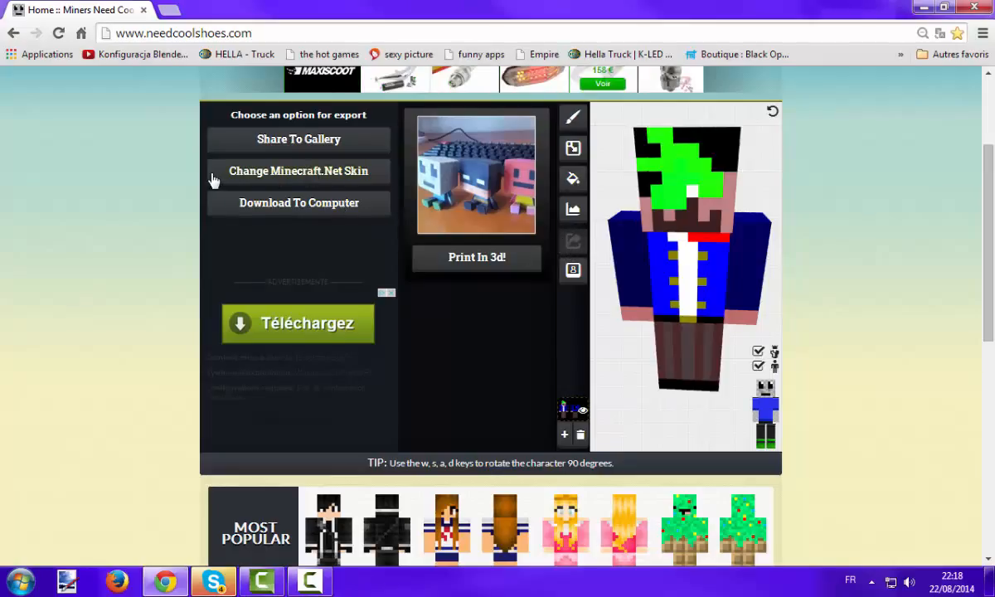
click(344, 173)
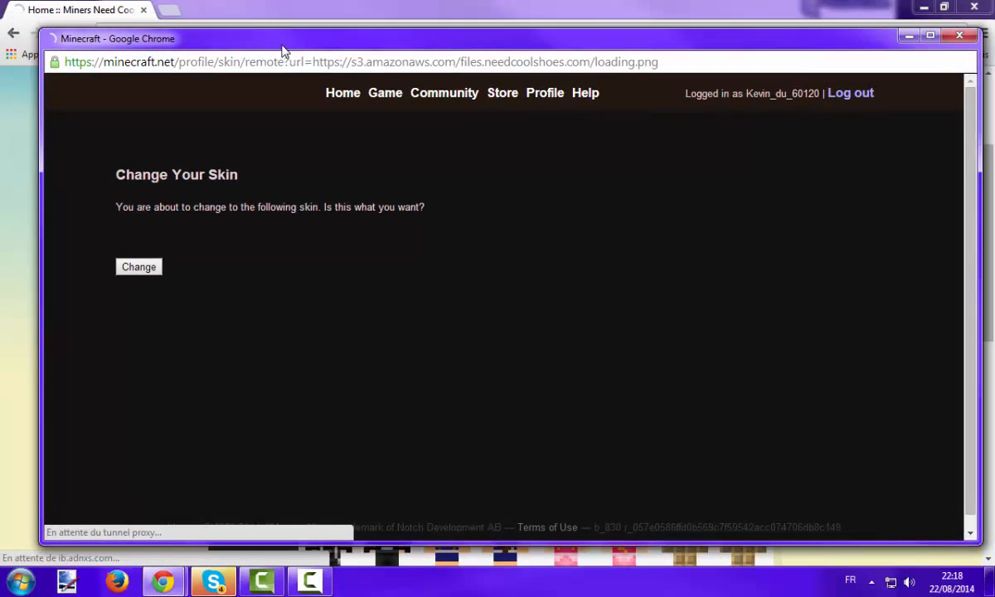
- Maximize the Minecraft.net window, confirm changing to the exported skin, and return to the skin editor
drag(282, 42, 304, 0)
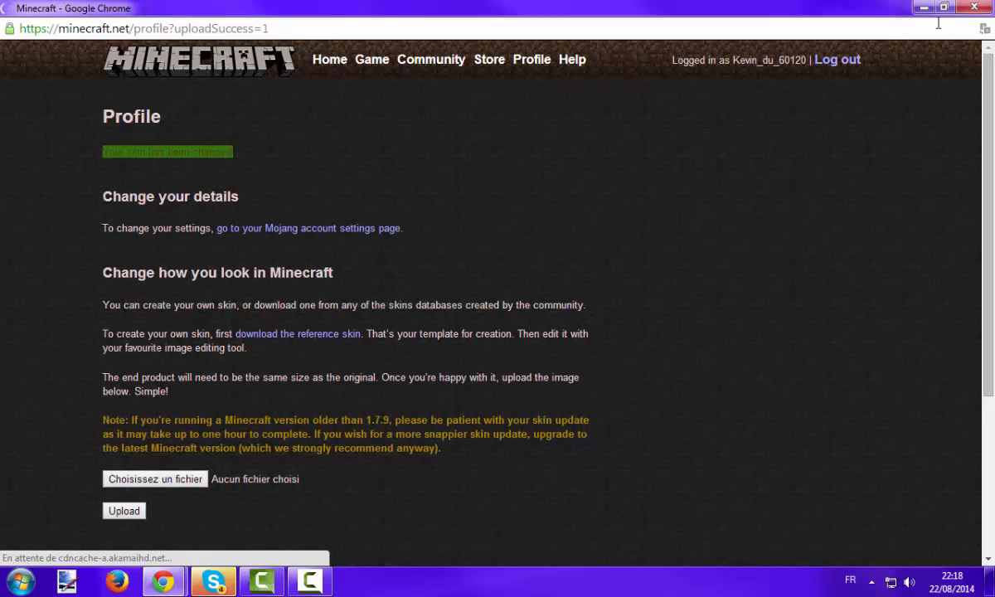
click(974, 10)
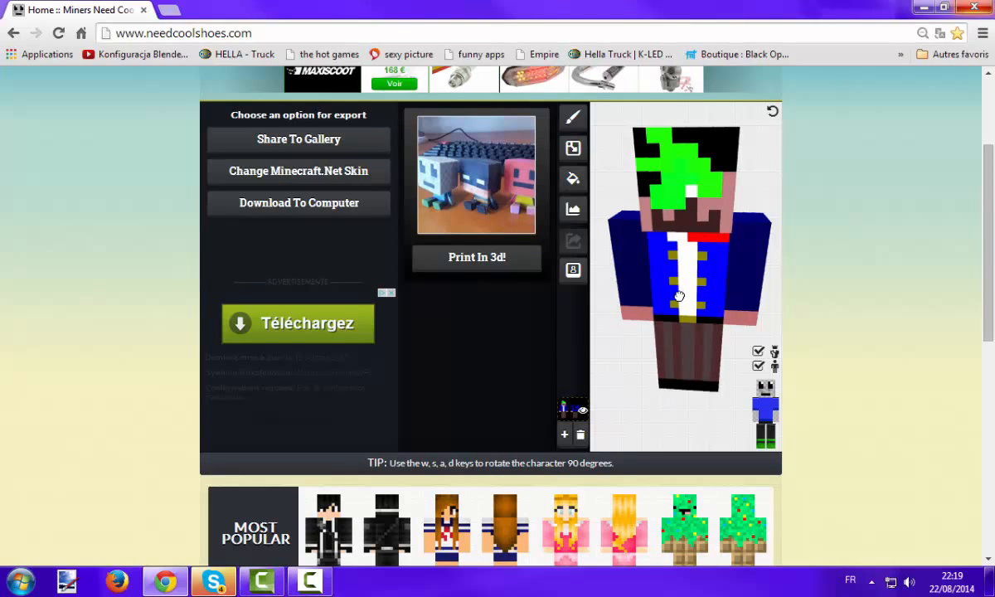
- Examine the finished skin from the front, side and back, and look through the fill, brush and import options
drag(678, 295, 686, 263)
drag(721, 286, 607, 210)
click(571, 180)
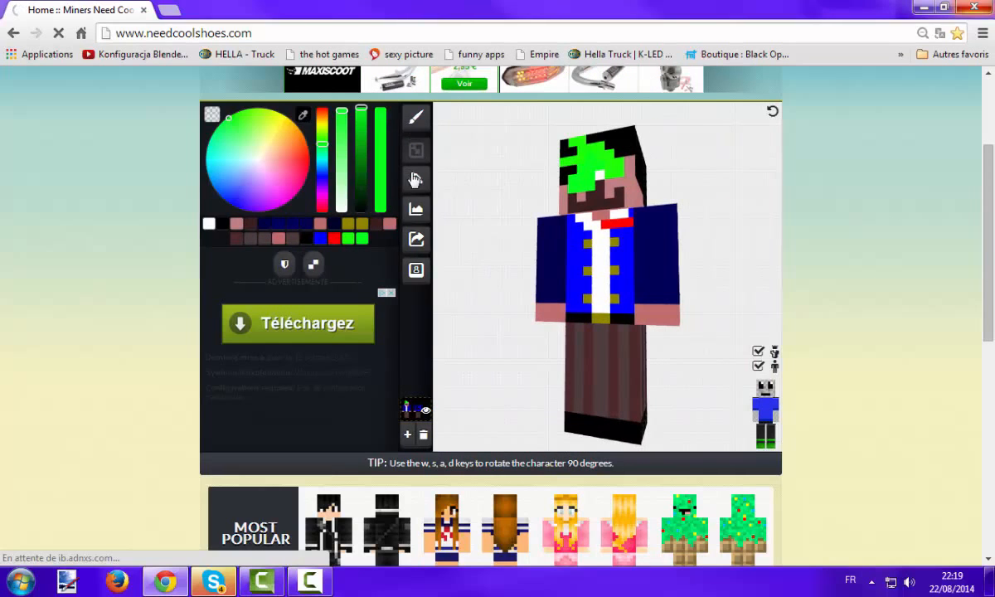
click(416, 182)
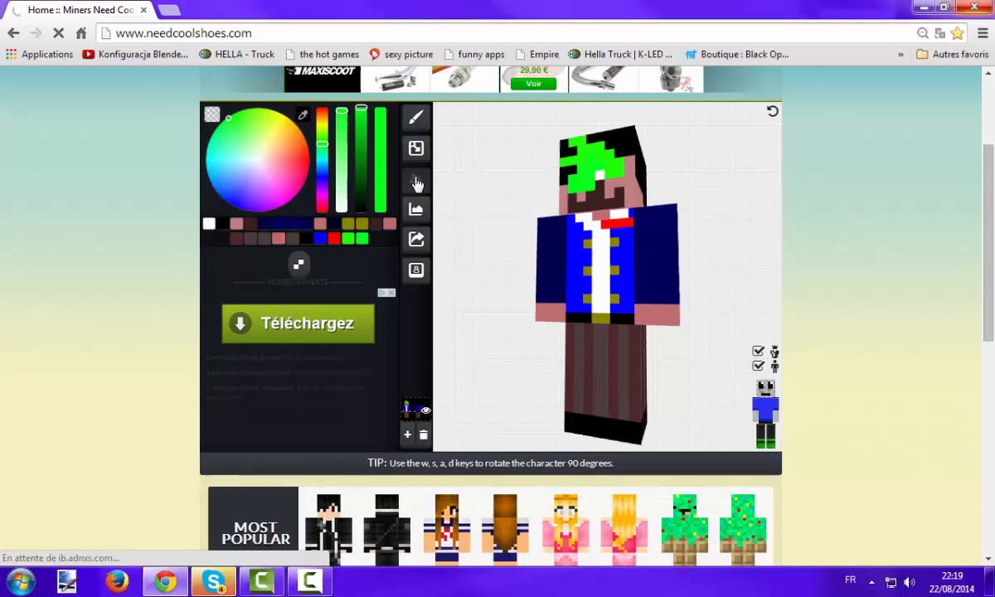
click(418, 121)
click(416, 271)
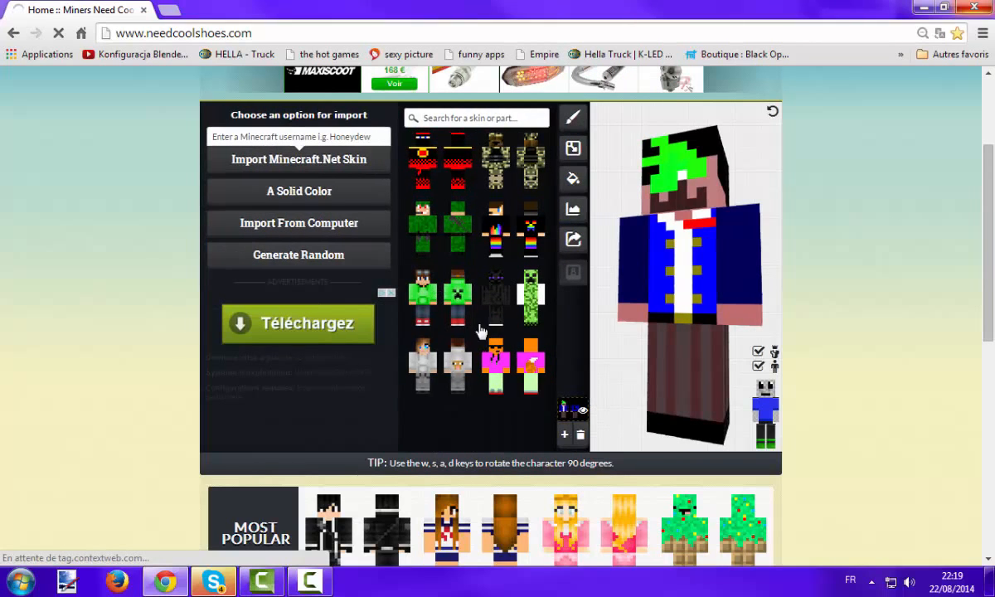
drag(626, 321, 550, 332)
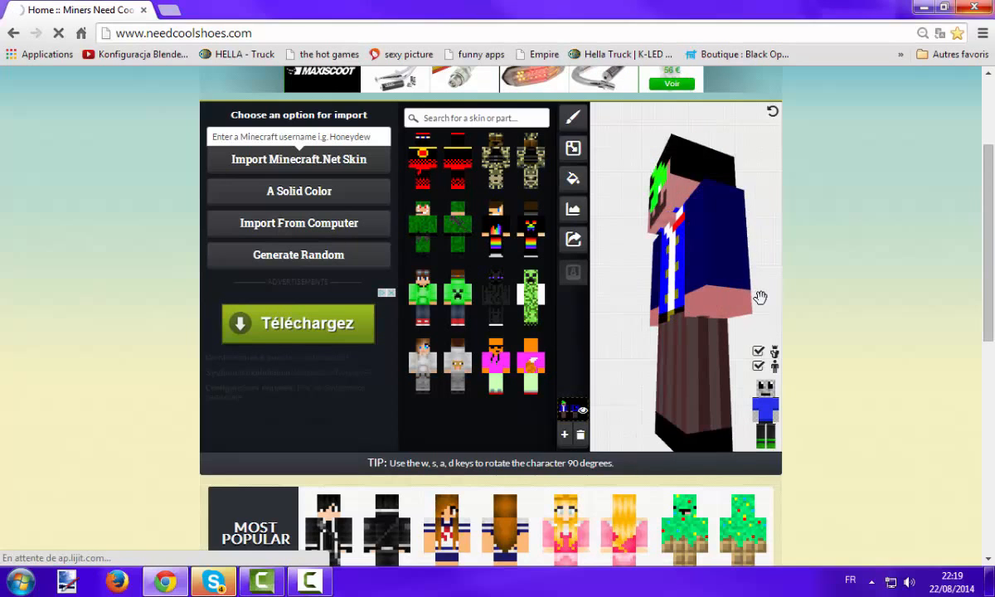
drag(760, 297, 810, 360)
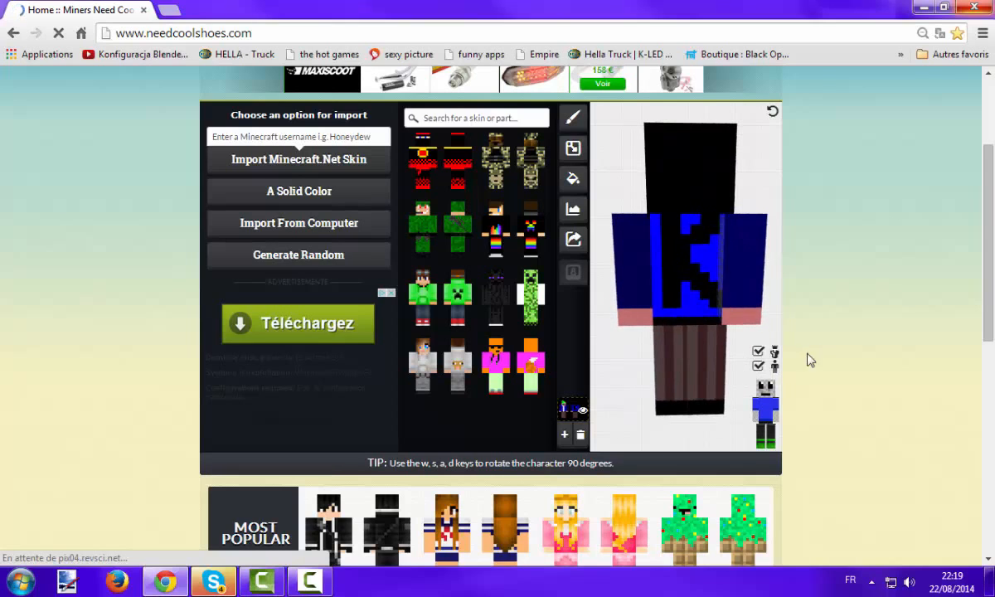